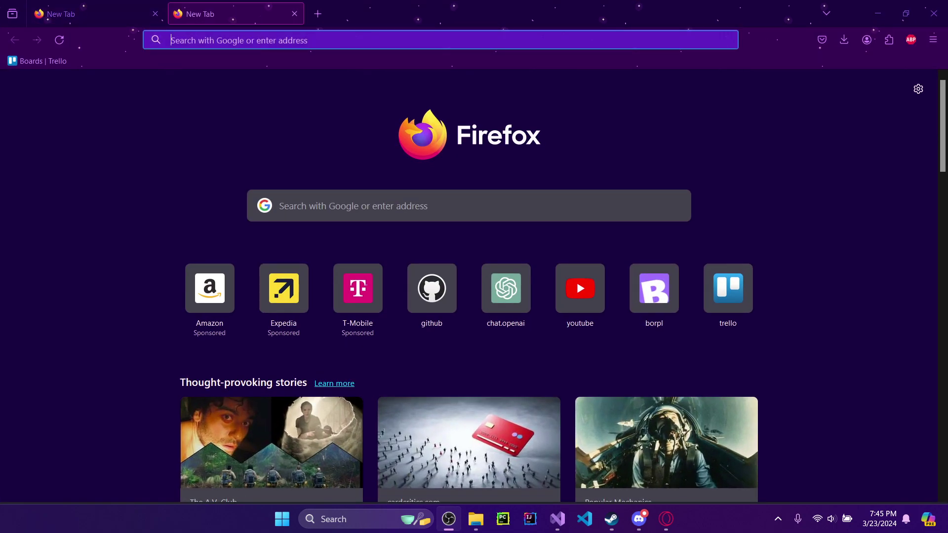
Search for uabea and get uabea-windows.zip from the nesrak1/UABEA sixth release.
key(Return)
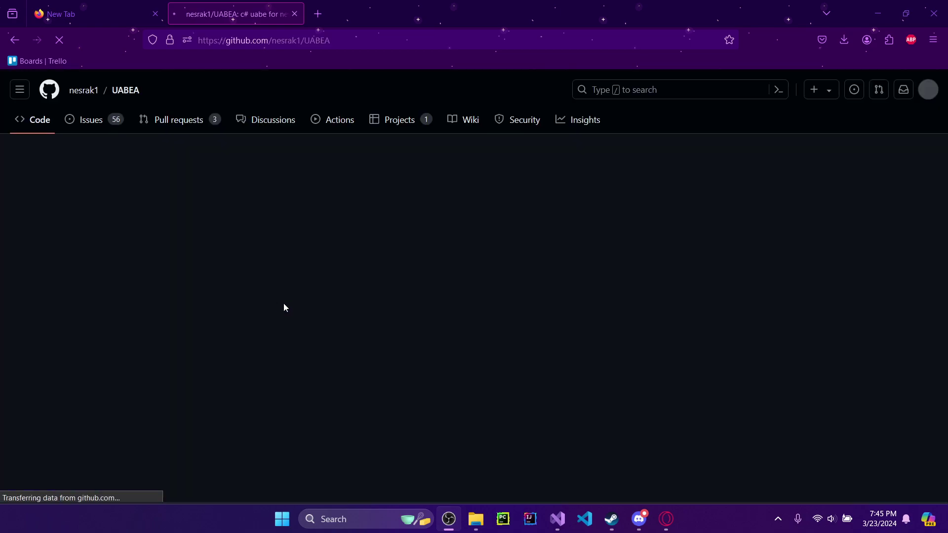
scroll(747, 337, down, 2)
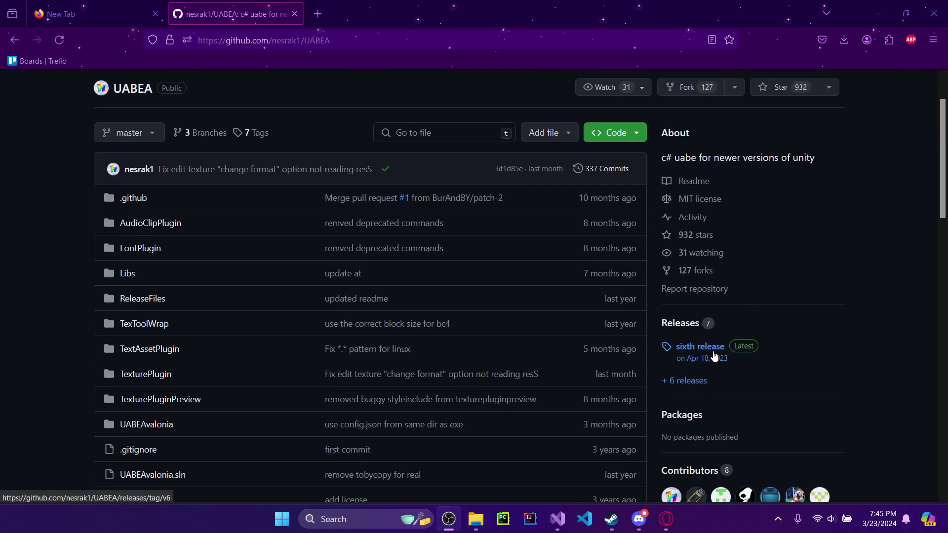
scroll(713, 354, down, 5)
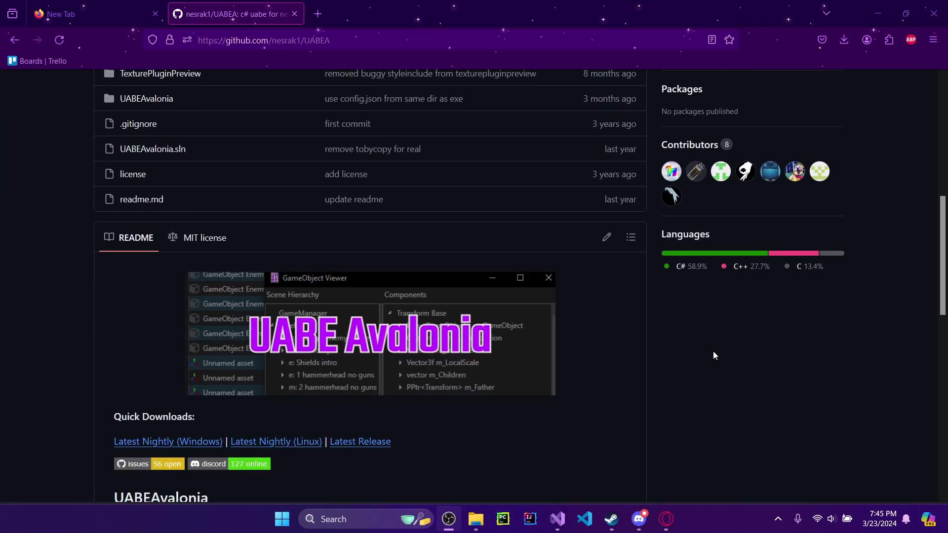
scroll(713, 355, down, 2)
scroll(713, 355, up, 8)
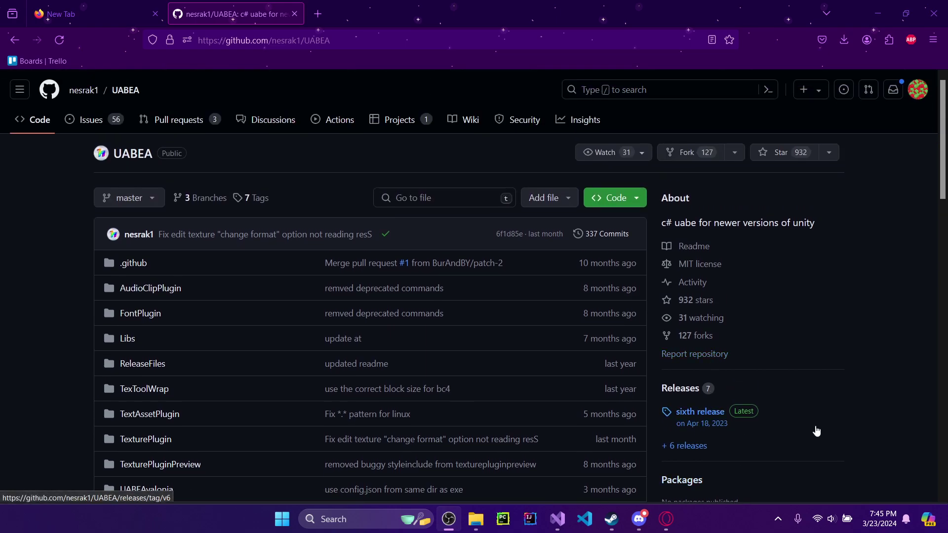
click(719, 426)
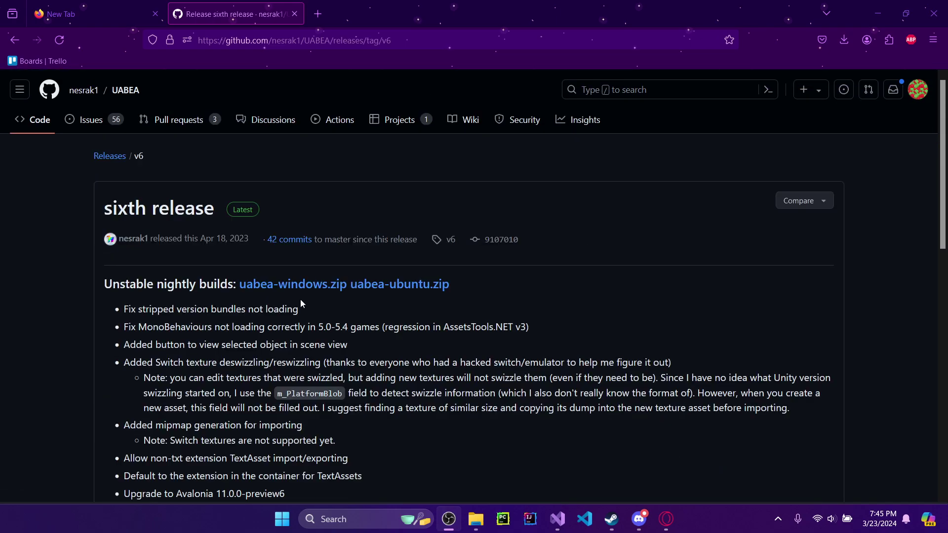
scroll(481, 369, down, 11)
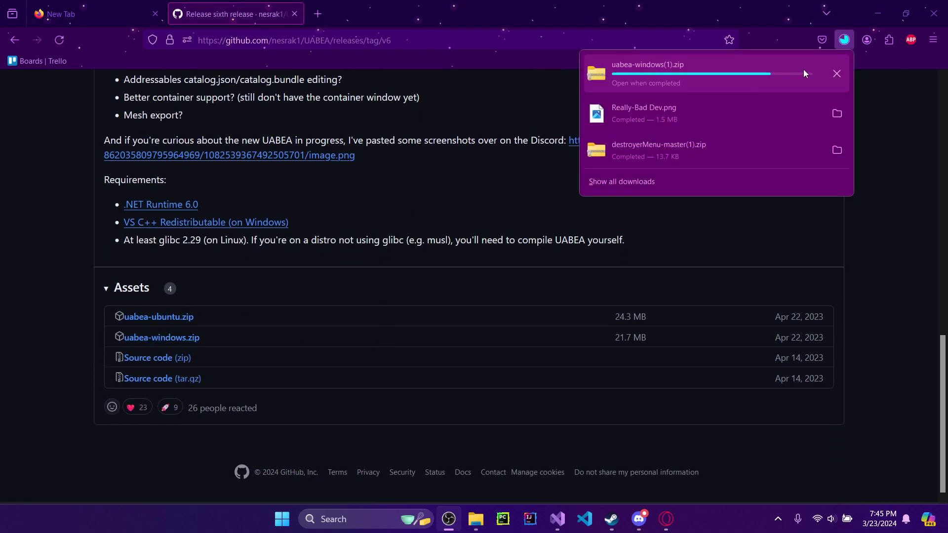
Open the downloaded uabea-windows(1).zip and start Extract all from it.
click(835, 73)
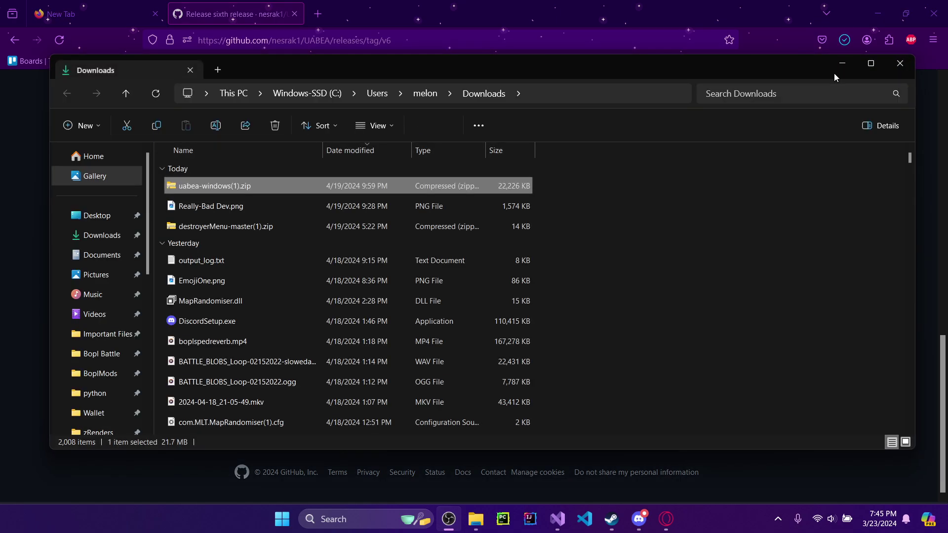
double_click(214, 185)
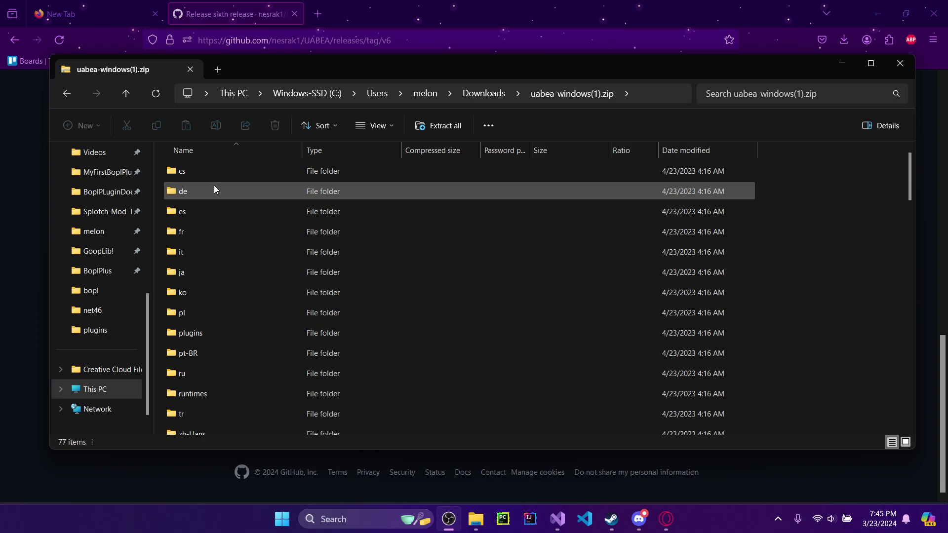
scroll(216, 198, down, 5)
scroll(217, 222, down, 2)
scroll(214, 246, up, 4)
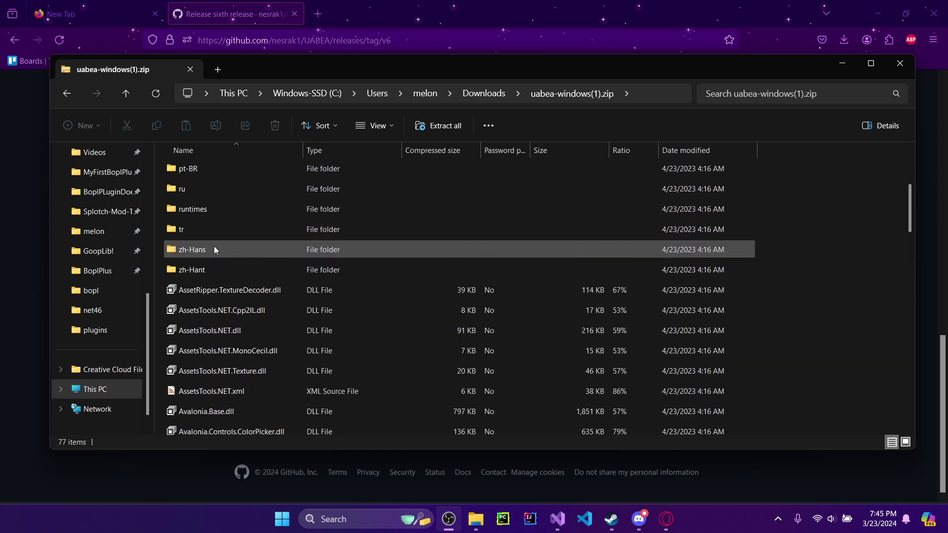
scroll(227, 307, down, 8)
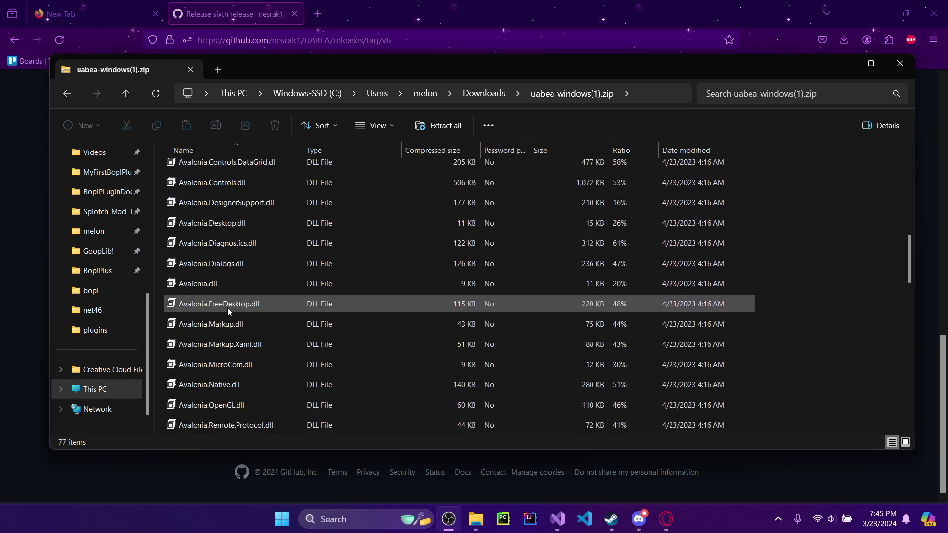
scroll(227, 307, down, 9)
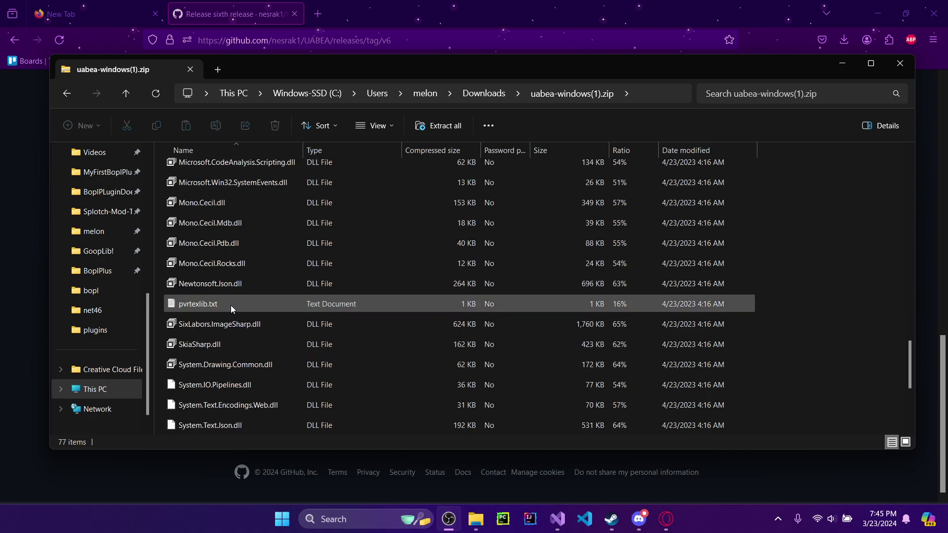
scroll(225, 278, down, 2)
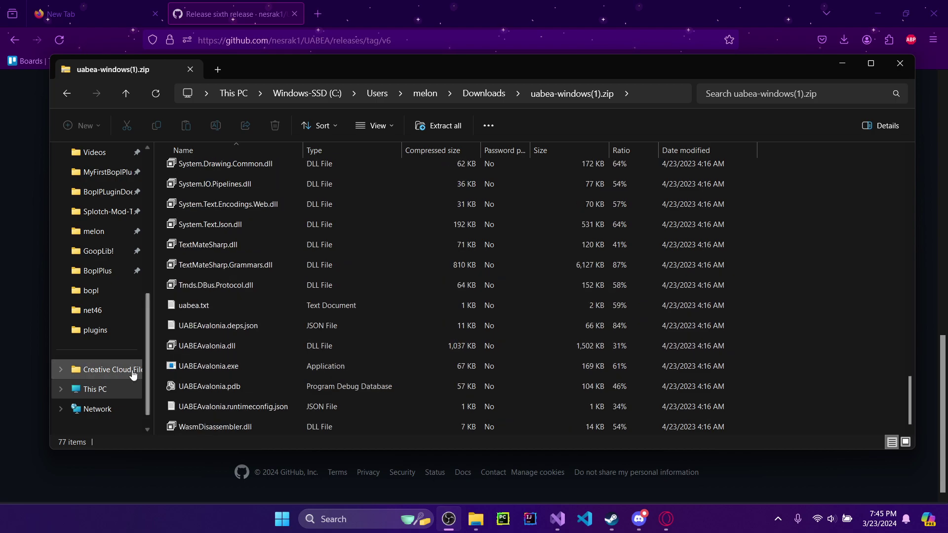
double_click(190, 366)
click(459, 283)
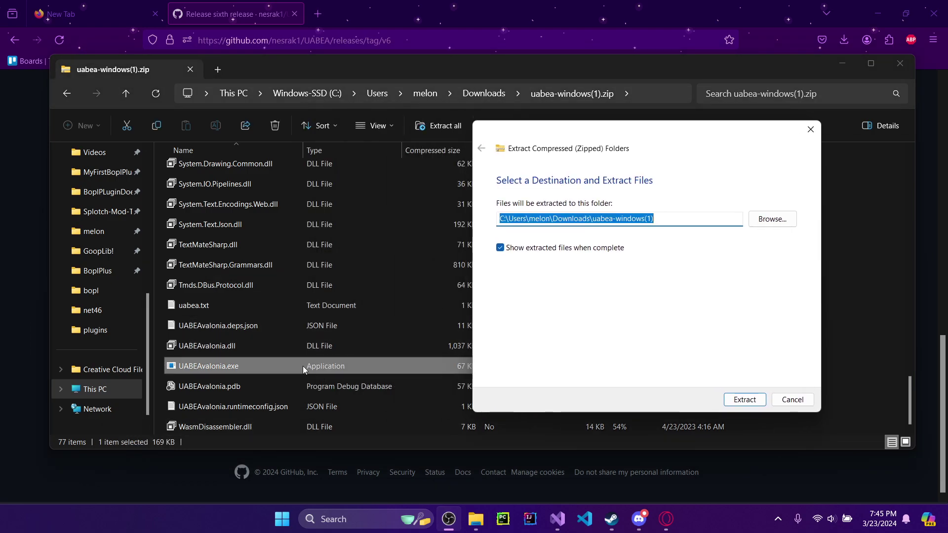
Extract to the default uabea-windows(1) folder in Downloads and browse the 77 extracted files.
click(744, 400)
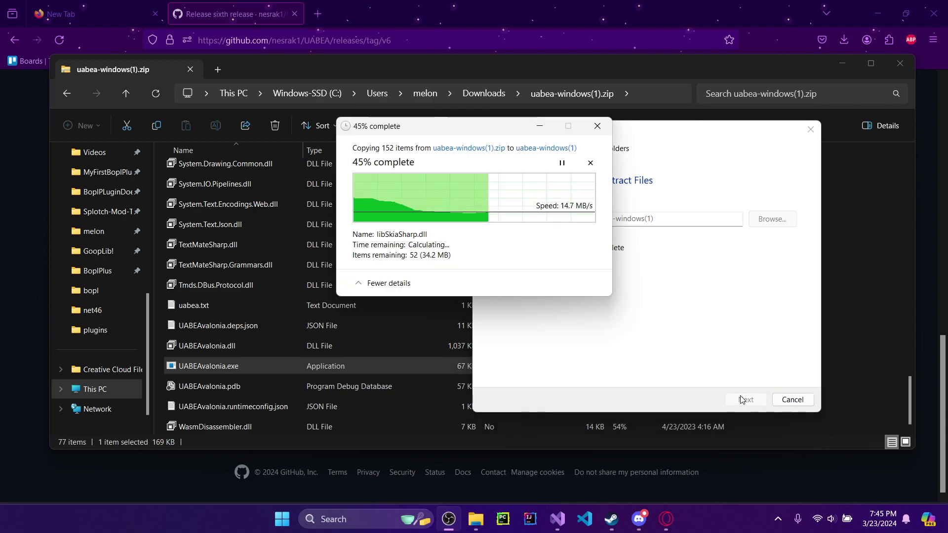
scroll(494, 267, down, 15)
scroll(445, 352, down, 2)
scroll(442, 347, up, 15)
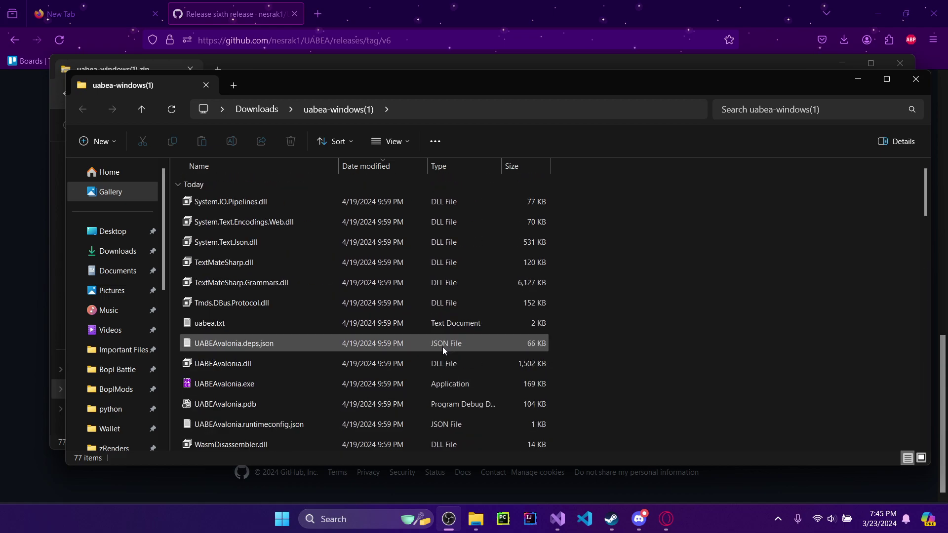
scroll(442, 346, down, 2)
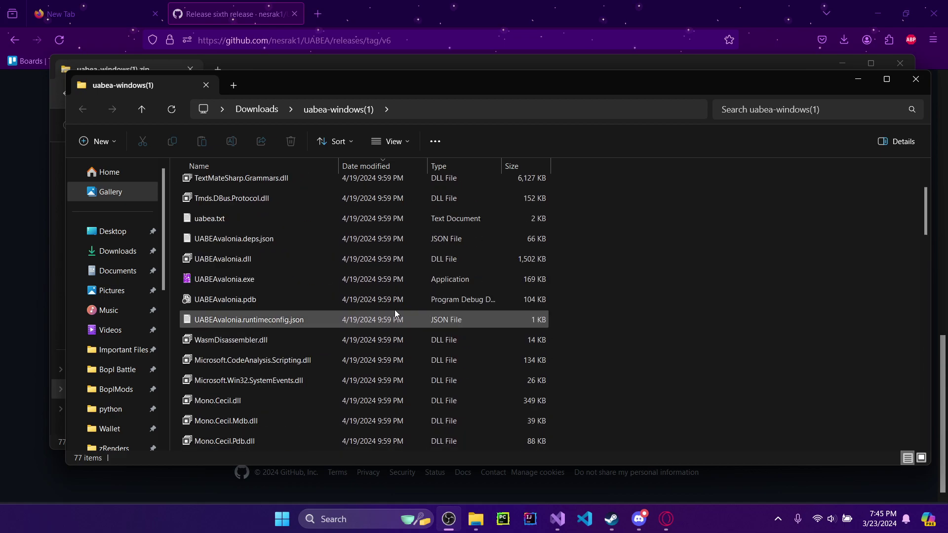
Launch UABEAvalonia.exe past the SmartScreen warning with More info > Run anyway.
double_click(186, 281)
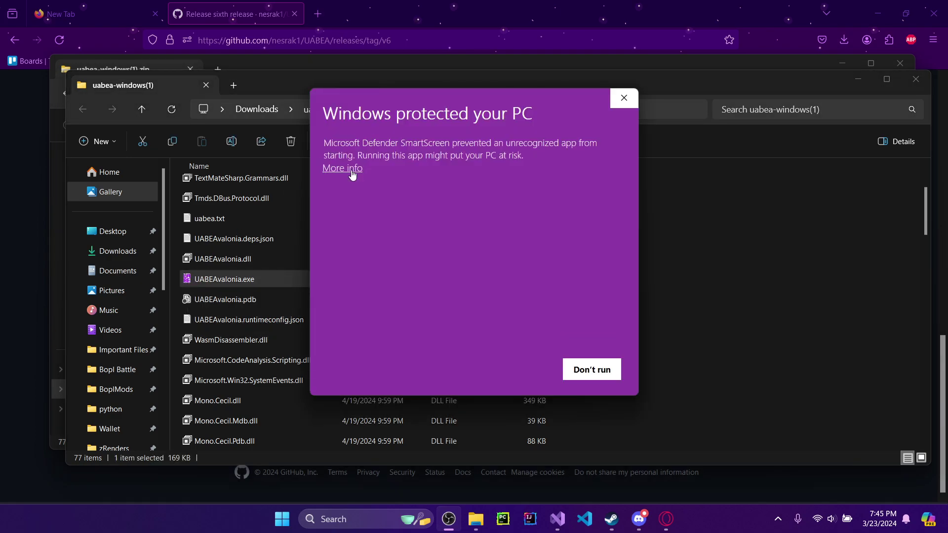
click(352, 170)
click(516, 372)
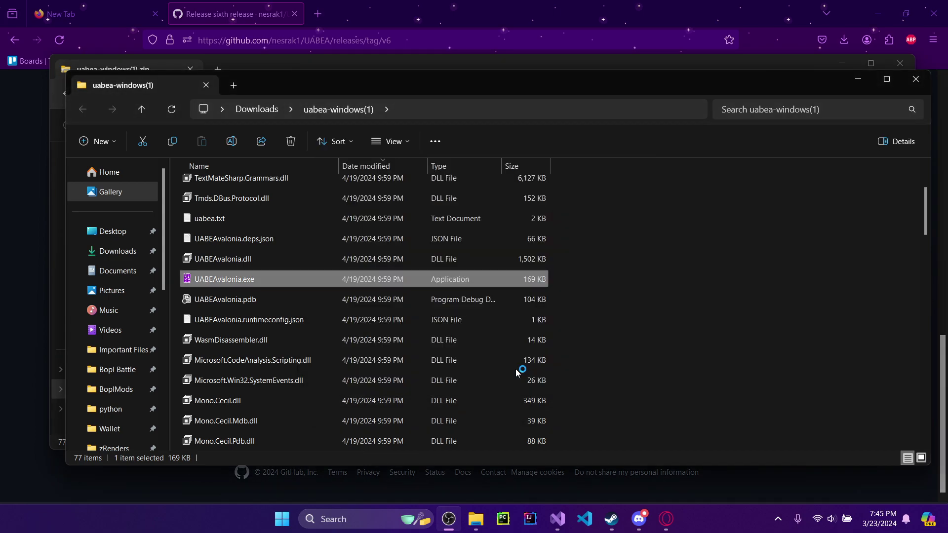
drag(164, 49, 491, 172)
click(389, 195)
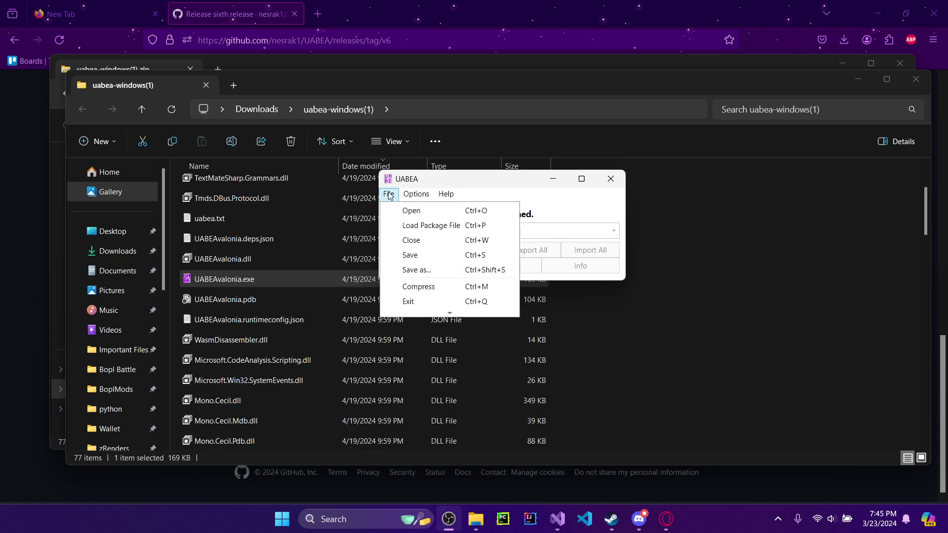
Open and enlarge UABEA's open-file dialog, then browse to C:\Program Files (x86).
click(399, 210)
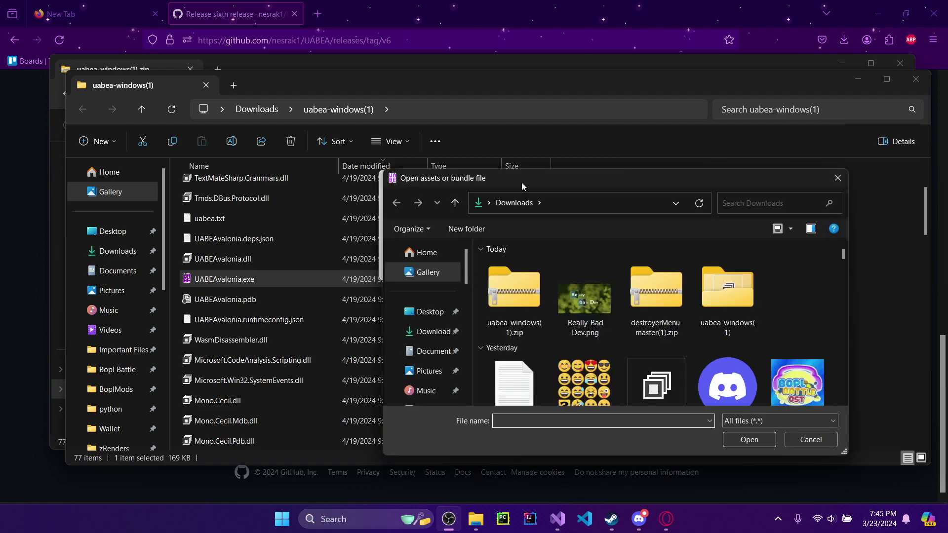
drag(521, 182, 490, 110)
drag(822, 135, 943, 135)
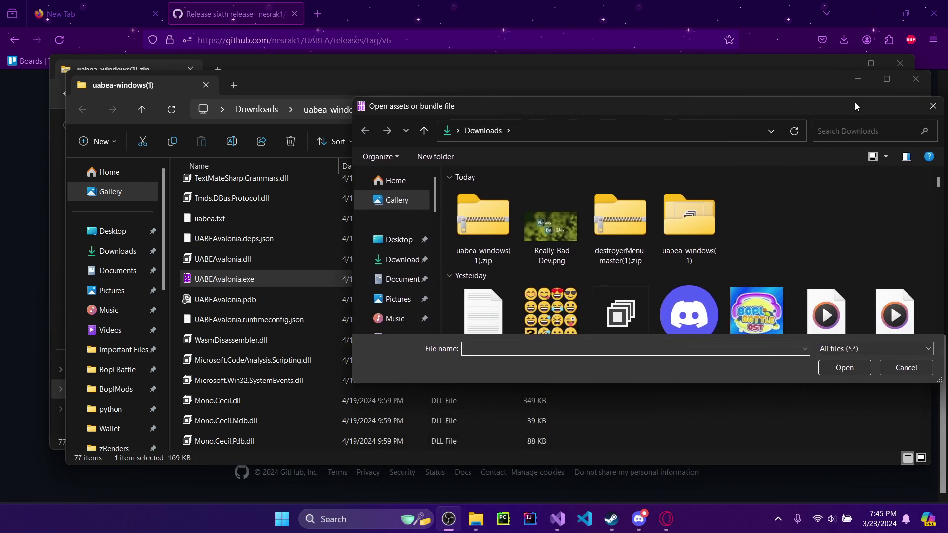
drag(759, 95, 758, 0)
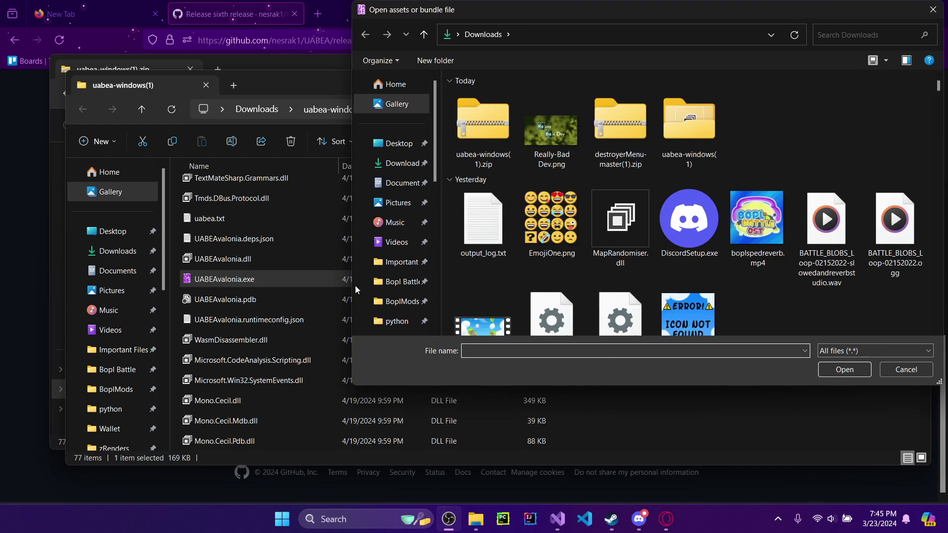
scroll(386, 282, down, 5)
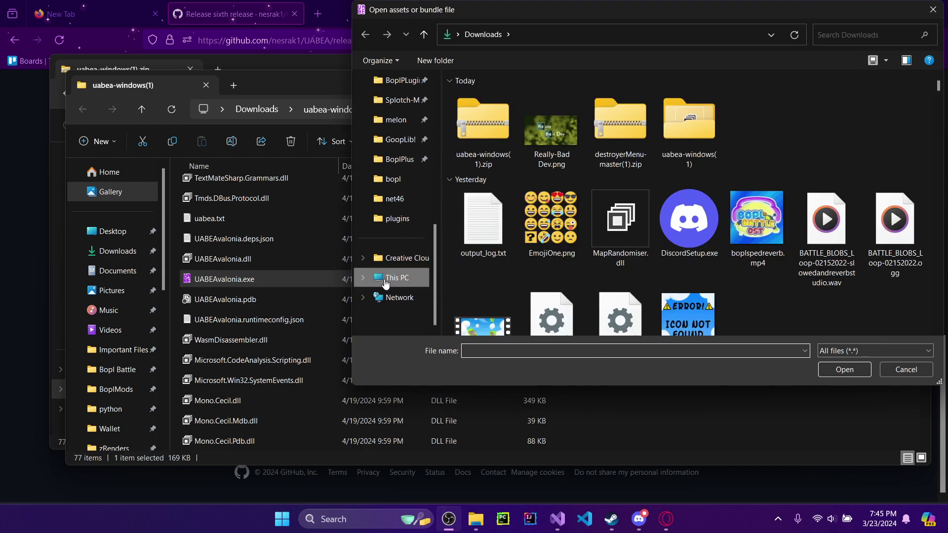
click(386, 283)
double_click(514, 112)
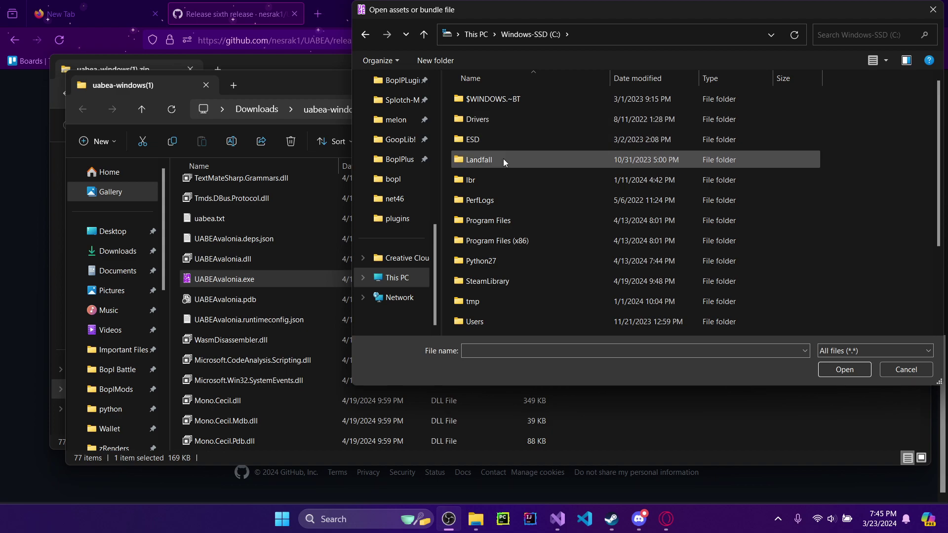
double_click(504, 240)
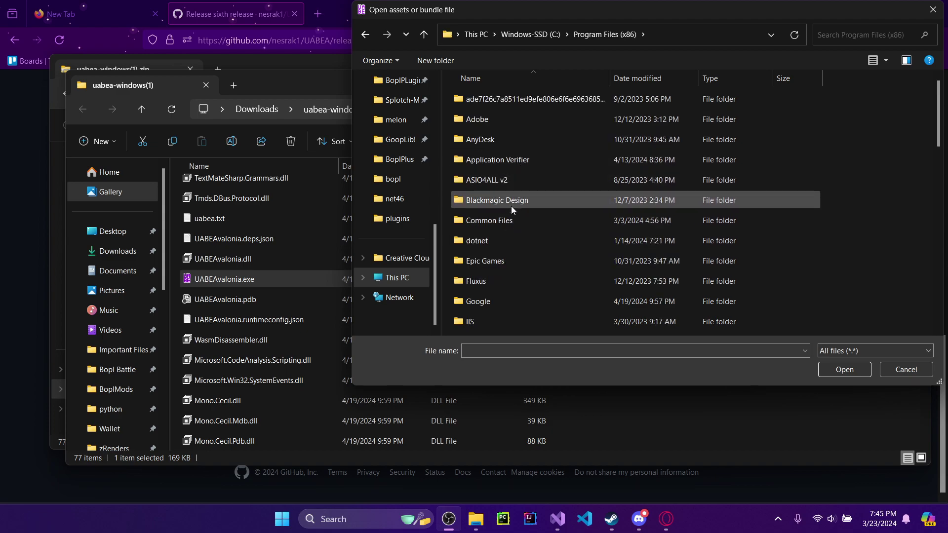
scroll(508, 217, down, 3)
scroll(506, 227, up, 3)
scroll(519, 222, down, 1)
scroll(502, 279, down, 8)
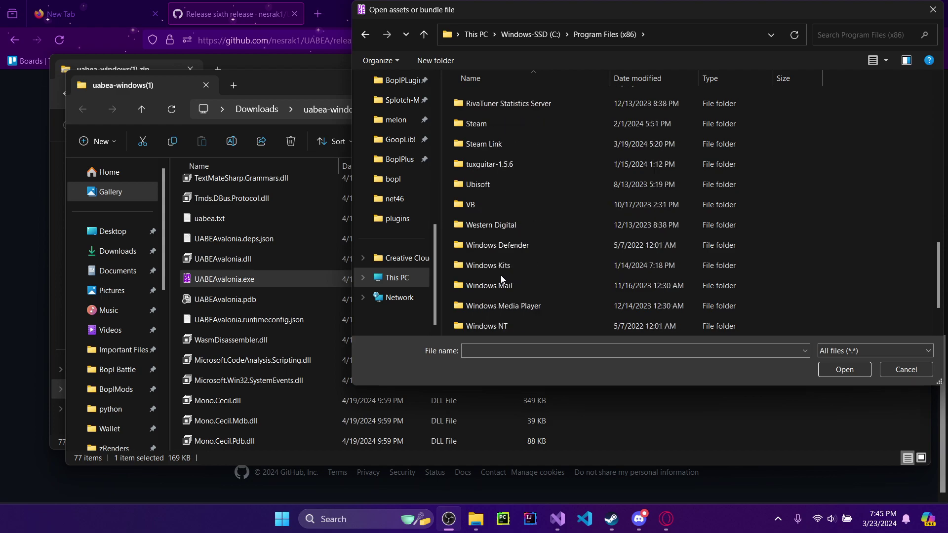
Go to Steam\steamapps\common\Bopl Battle\BoplBattle_Data and try opening sharedassets0.assets.
double_click(507, 119)
double_click(524, 99)
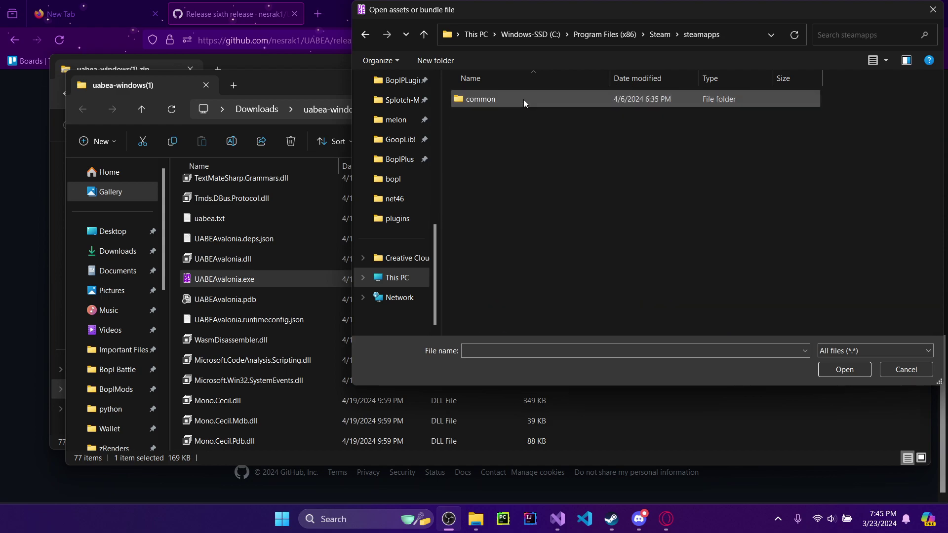
double_click(523, 99)
click(524, 99)
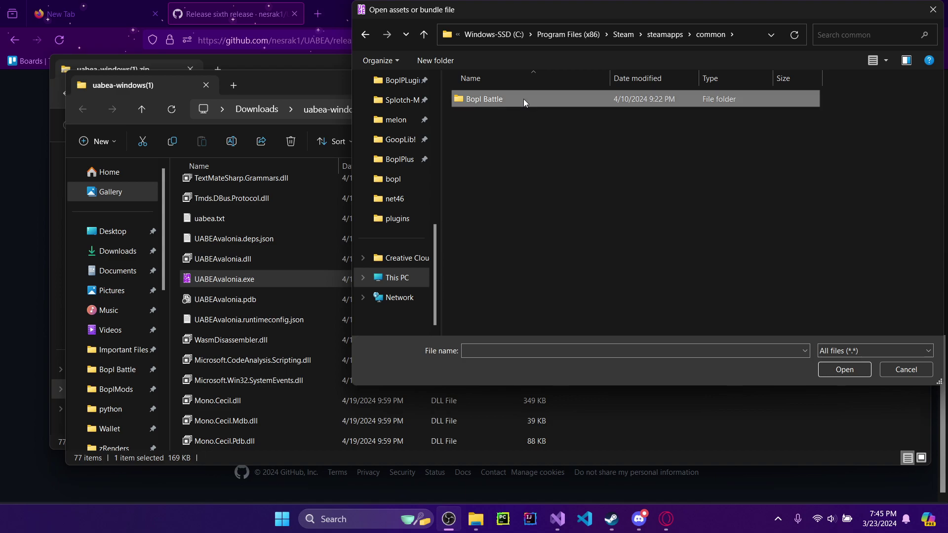
double_click(523, 99)
click(517, 122)
double_click(517, 122)
double_click(524, 100)
scroll(524, 106, down, 1)
scroll(523, 106, up, 1)
click(642, 34)
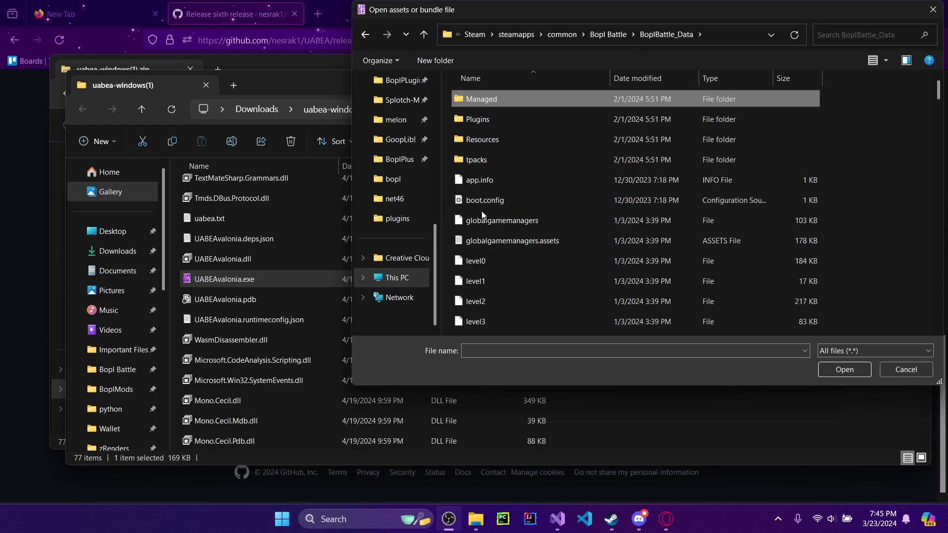
scroll(481, 211, down, 5)
scroll(497, 221, down, 20)
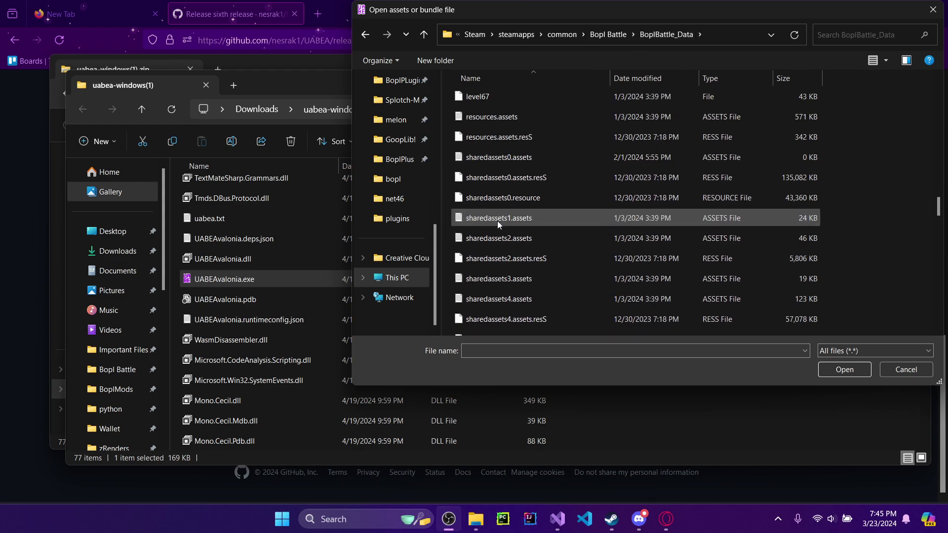
click(535, 157)
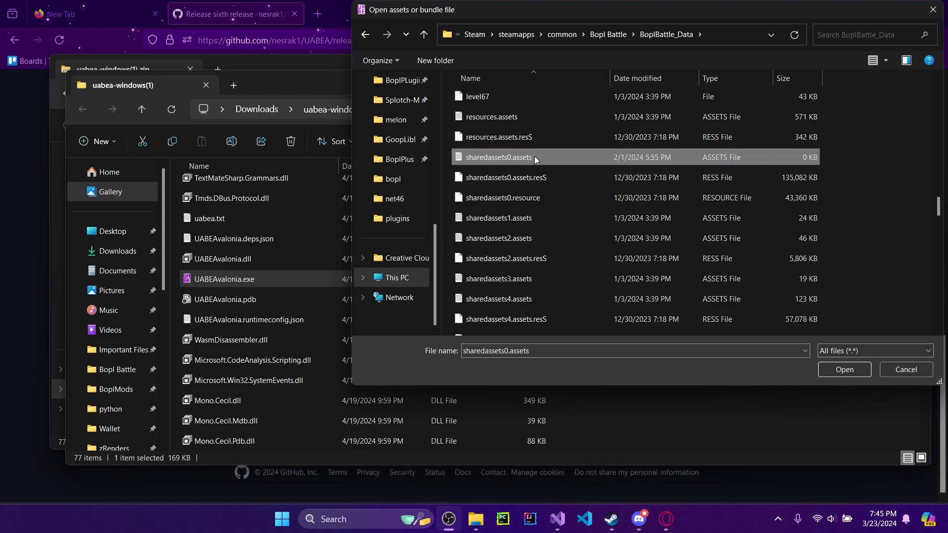
double_click(534, 157)
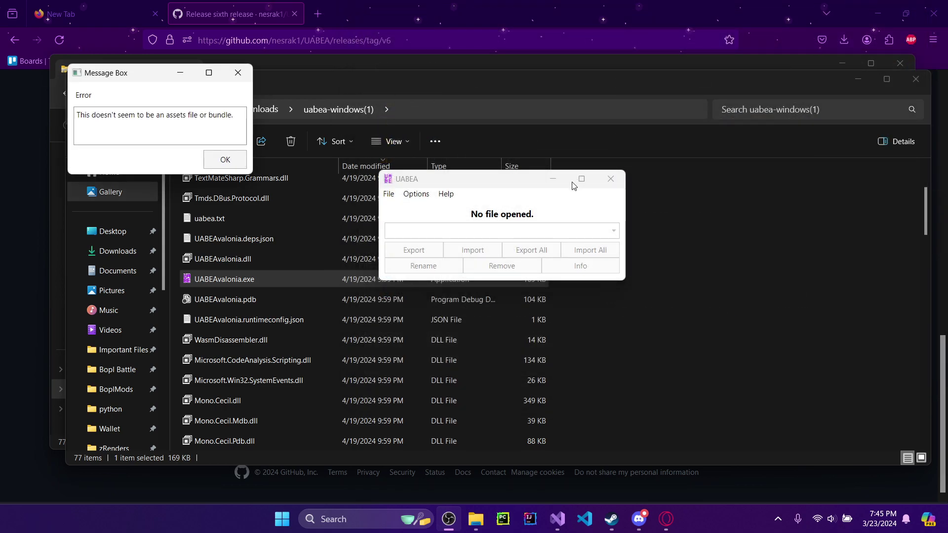
Dismiss the not-an-assets-file error and browse again via the G: drive's Bopl Battle folder.
click(209, 158)
click(388, 194)
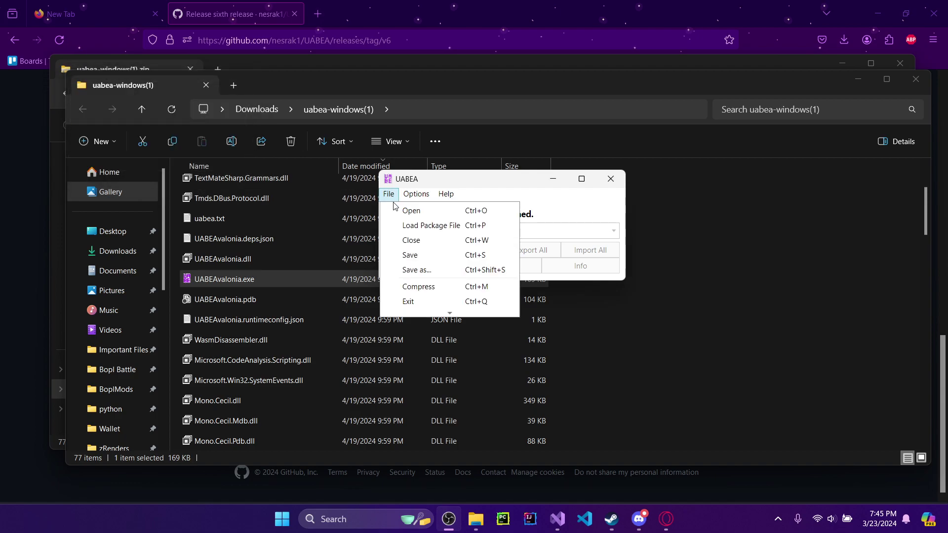
click(397, 208)
scroll(395, 237, down, 5)
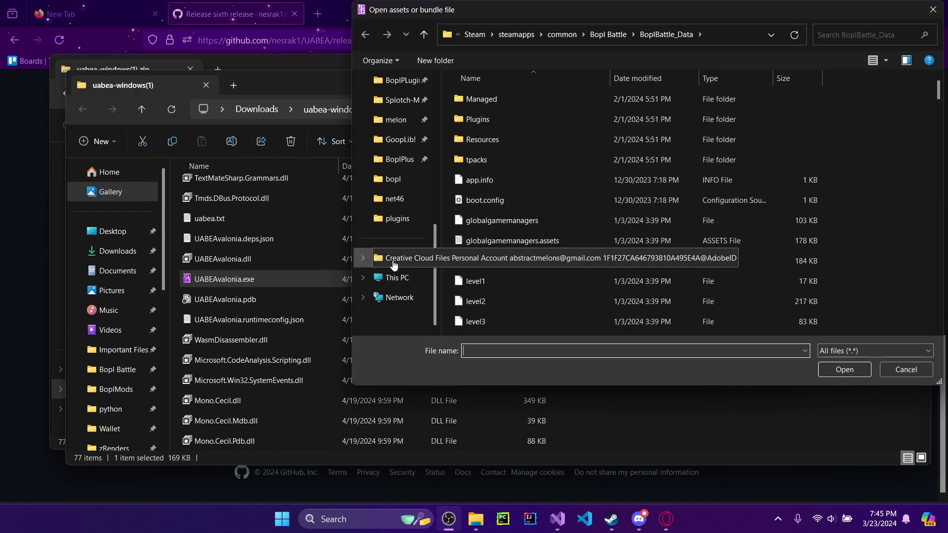
click(395, 277)
double_click(665, 111)
scroll(395, 198, up, 5)
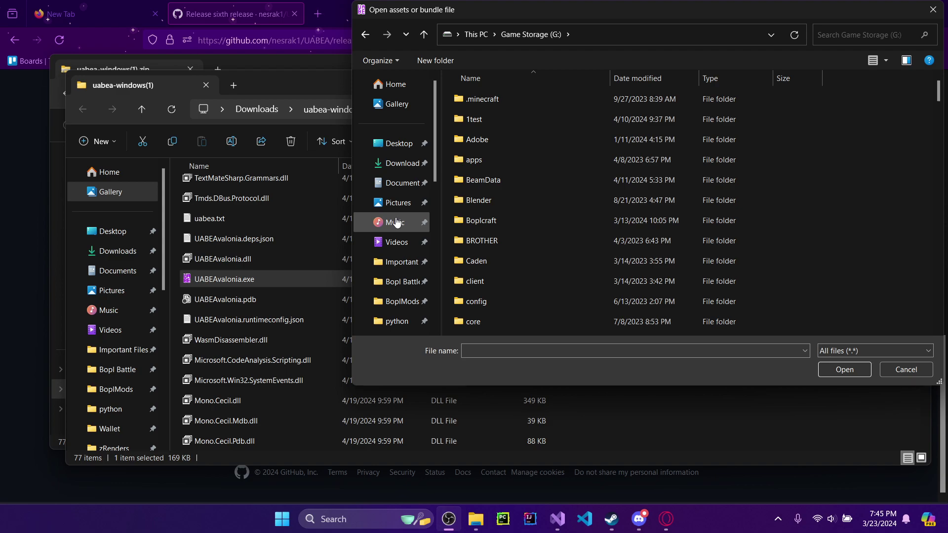
click(402, 281)
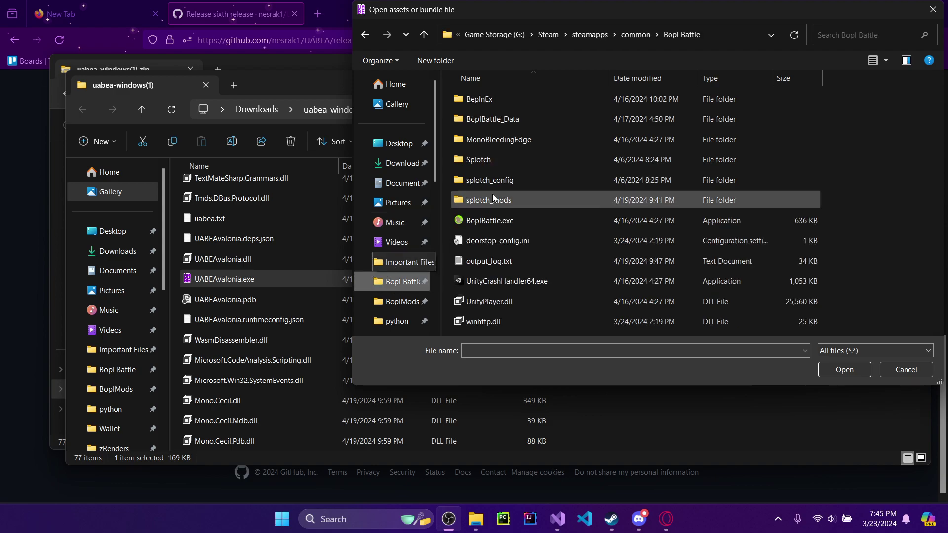
Open sharedassets0.assets from BoplBattle_Data and select an asset in the list.
double_click(524, 121)
scroll(575, 262, down, 7)
scroll(576, 266, down, 18)
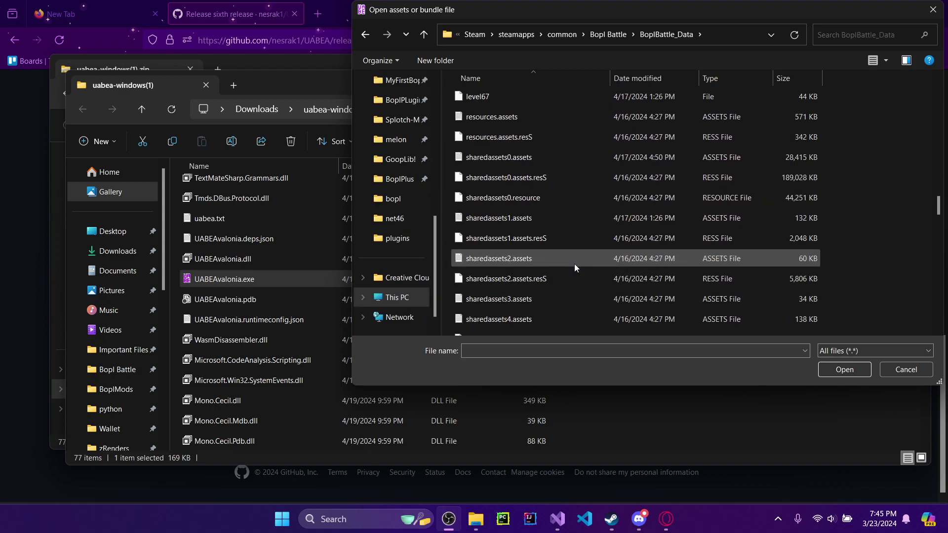
double_click(563, 157)
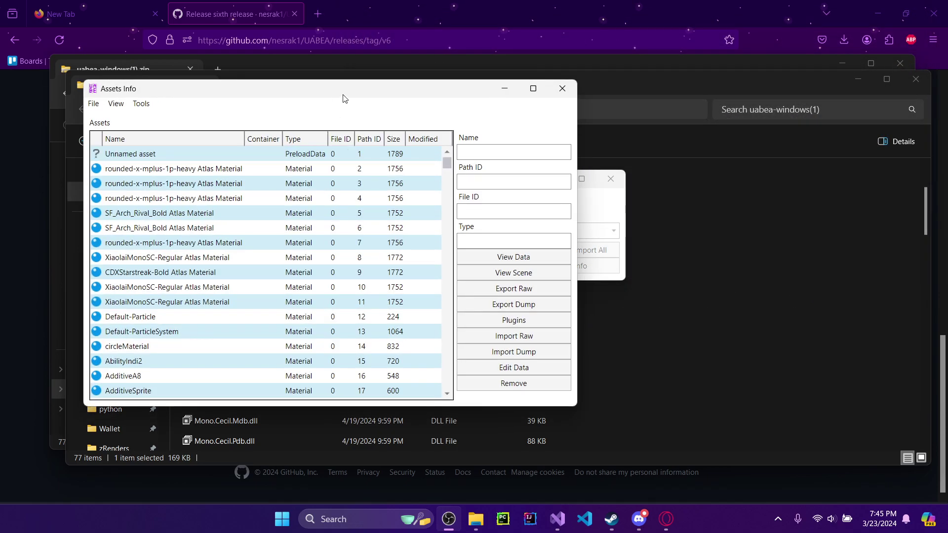
drag(343, 99, 405, 92)
scroll(207, 283, down, 2)
click(207, 284)
Step through the Texture2D assets, past RollEffect, GunTransform and roll.
key(Down)
key(Down)
key(Down)
key(Down)
key(Down)
key(Down)
key(Down)
key(Down)
key(Down)
key(Down)
key(Down)
key(Down)
key(Down)
key(Down)
key(Down)
key(Down)
key(Down)
key(Down)
key(Down)
key(Down)
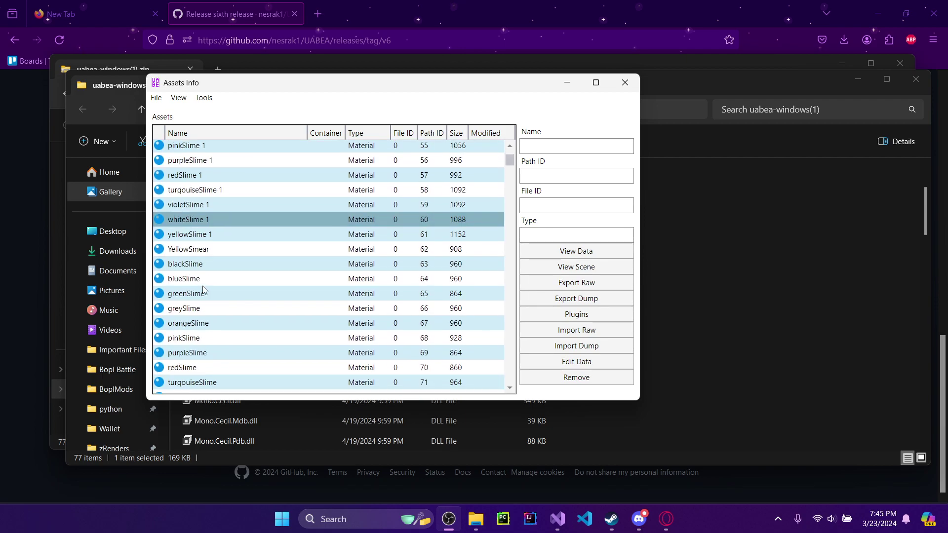
key(Down)
key(Down)
key(Down)
key(Down)
key(Down)
key(Down)
key(Down)
key(Down)
key(Down)
key(Down)
key(Down)
key(Down)
key(Down)
key(Down)
key(Down)
key(Down)
key(Down)
key(Down)
key(Down)
key(Down)
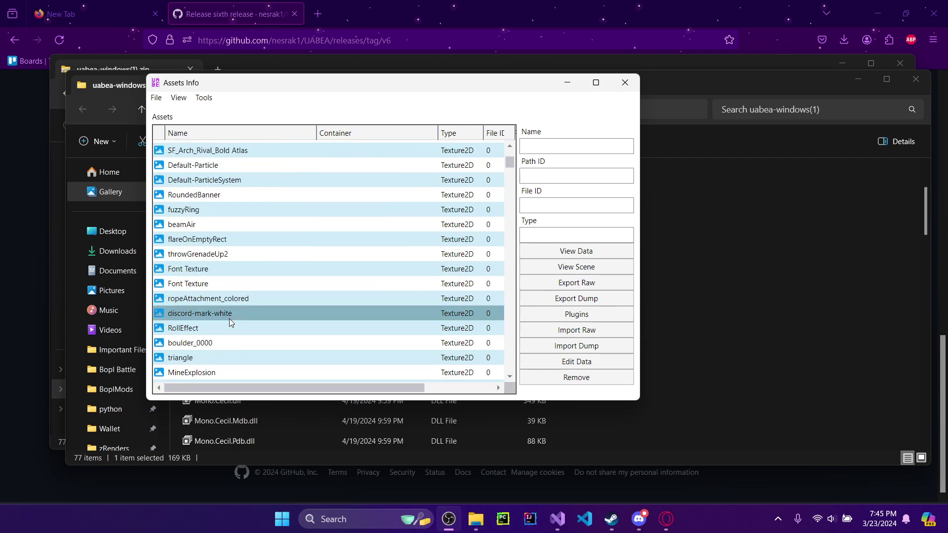
click(222, 334)
scroll(221, 338, down, 4)
click(236, 316)
click(301, 358)
scroll(301, 357, down, 1)
scroll(302, 360, down, 3)
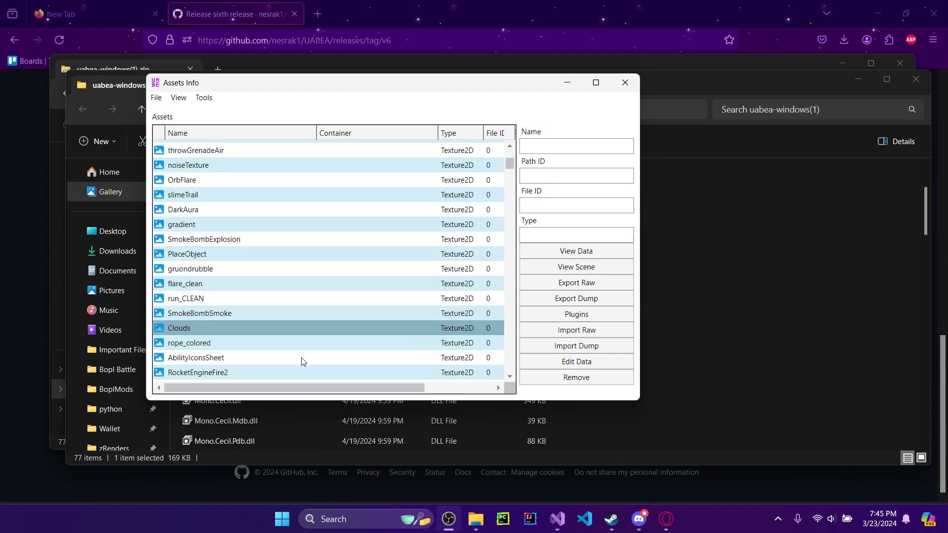
click(303, 360)
click(256, 279)
click(238, 253)
scroll(232, 247, down, 1)
scroll(229, 238, down, 10)
click(258, 275)
scroll(263, 278, down, 1)
click(418, 276)
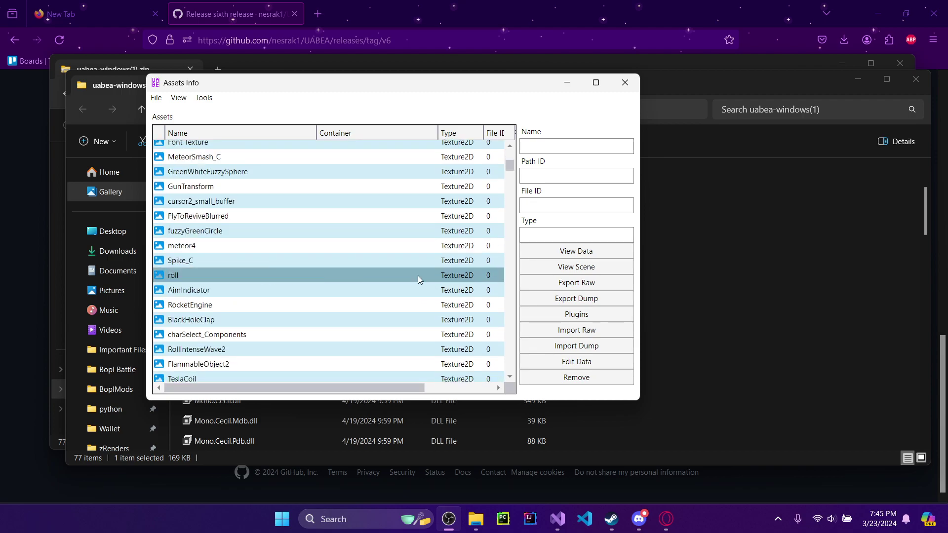
Maximize the Assets Info window and scroll through the list until grenade3 is selected.
click(596, 83)
click(440, 224)
click(234, 328)
click(144, 377)
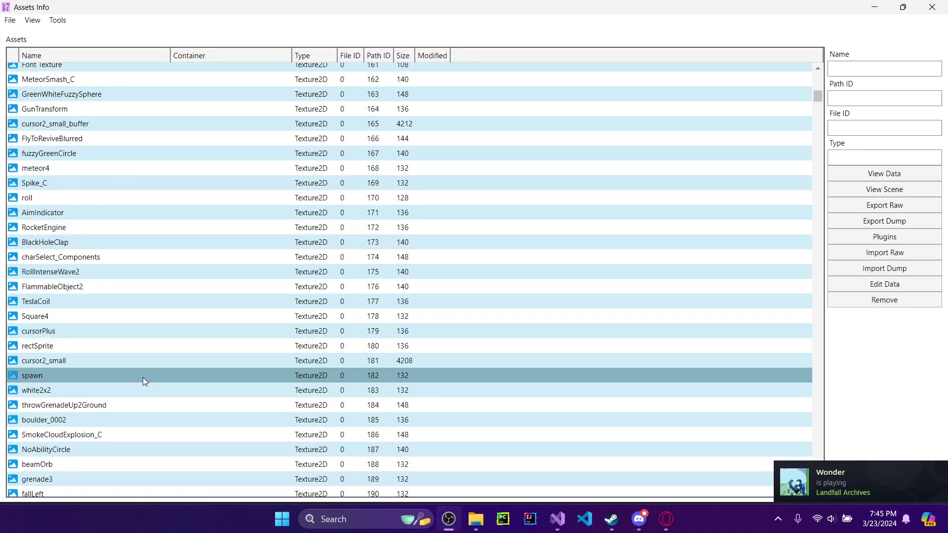
scroll(144, 377, down, 3)
click(143, 377)
scroll(142, 378, down, 2)
click(142, 378)
click(105, 445)
scroll(106, 439, down, 2)
click(106, 439)
scroll(106, 438, down, 3)
click(106, 438)
scroll(106, 439, down, 2)
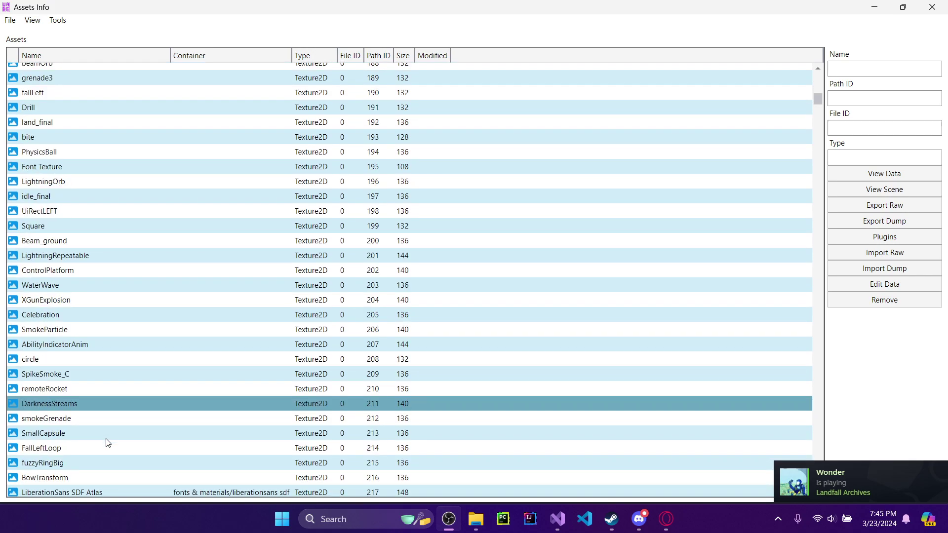
click(105, 439)
scroll(106, 439, down, 2)
scroll(107, 441, down, 2)
click(108, 442)
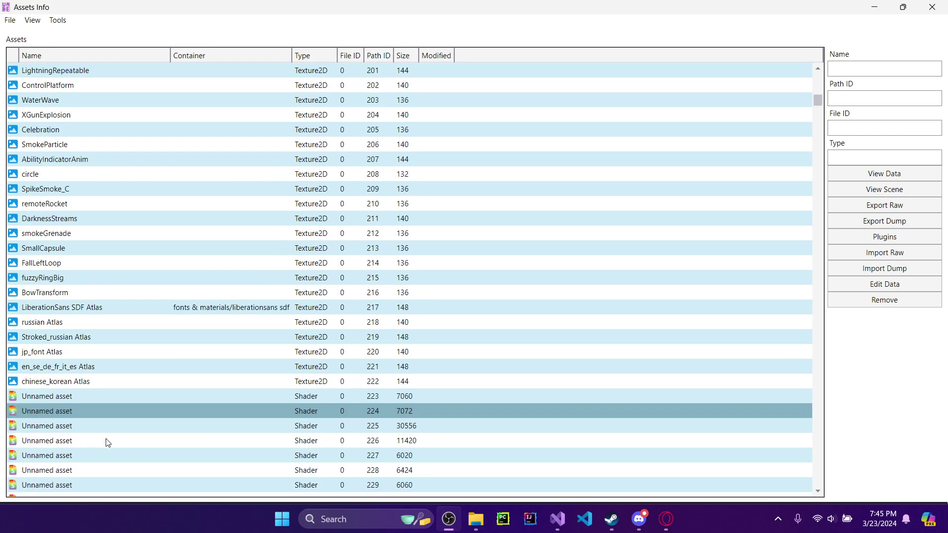
scroll(107, 443, up, 4)
click(106, 439)
scroll(105, 438, up, 2)
click(106, 437)
scroll(104, 435, up, 1)
click(102, 422)
click(122, 201)
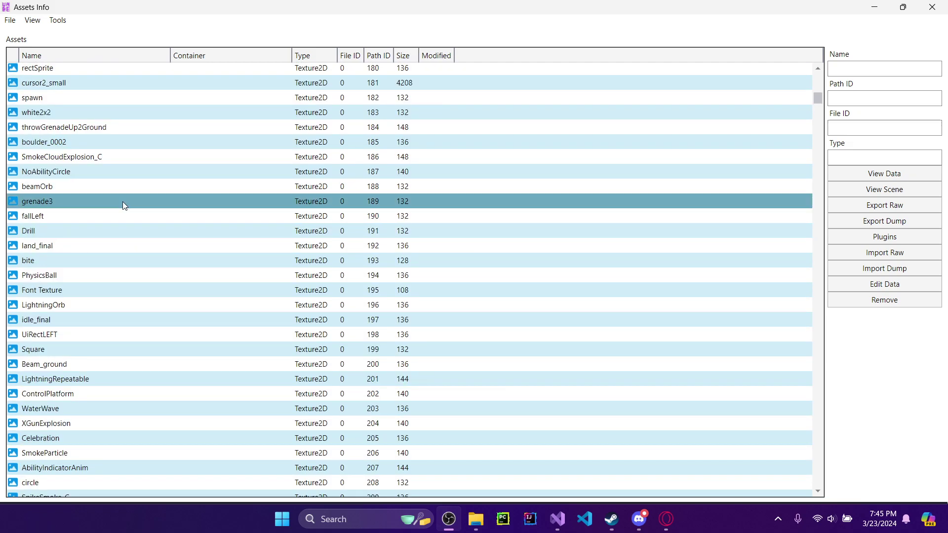
Load grenade3(1).png from Downloads into grenade3 with the Edit texture plugin.
click(893, 240)
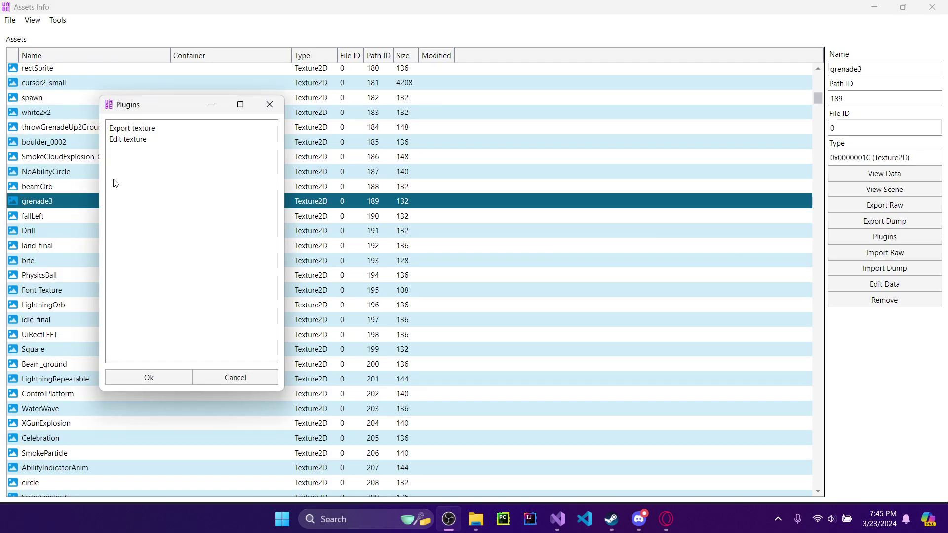
click(126, 381)
click(241, 312)
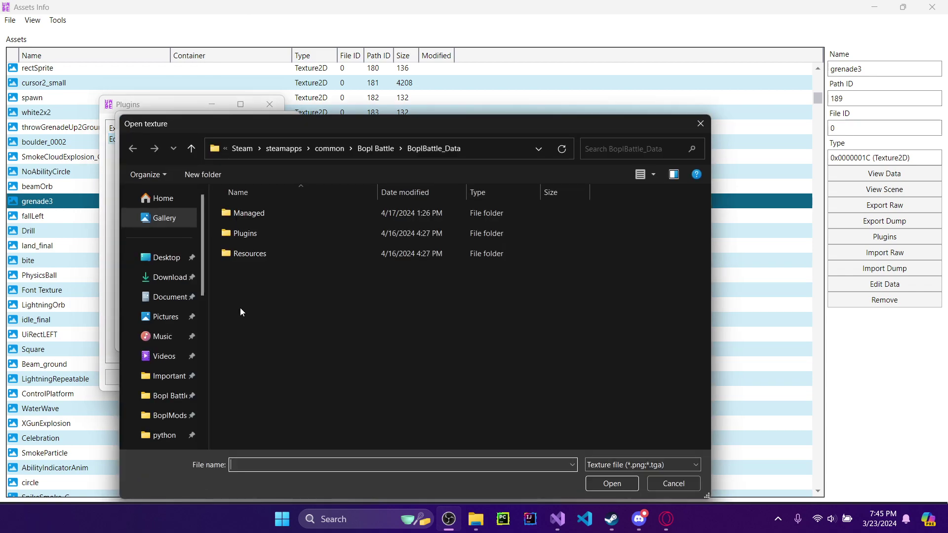
click(168, 277)
scroll(458, 302, down, 5)
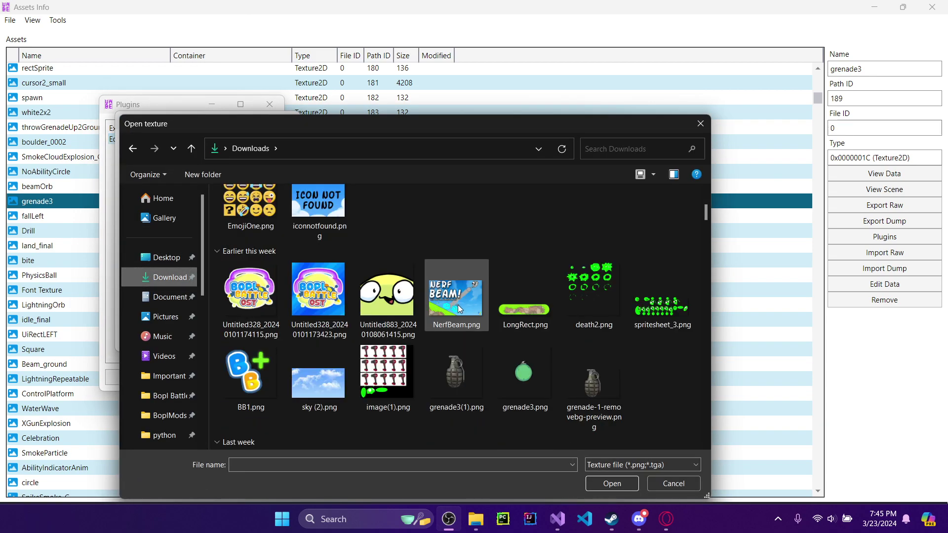
scroll(594, 346, down, 4)
scroll(511, 282, up, 4)
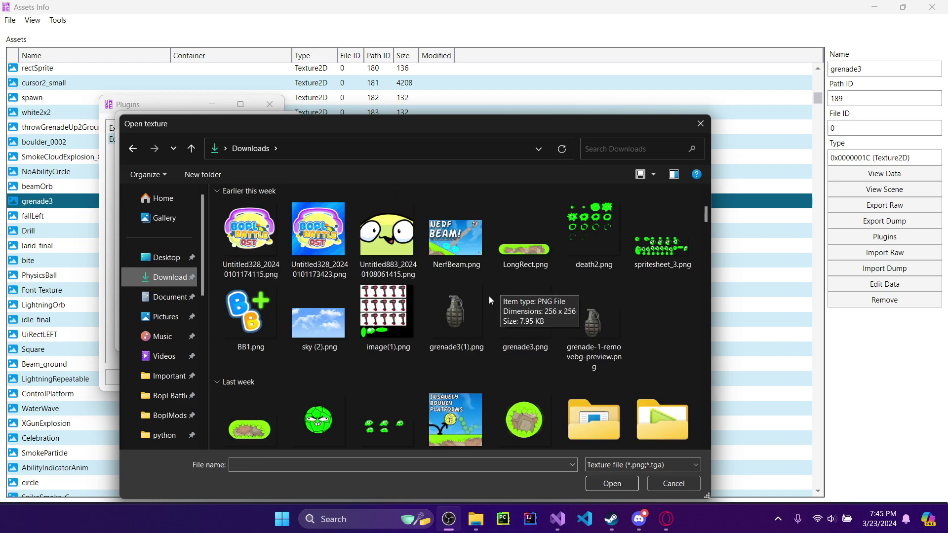
double_click(460, 317)
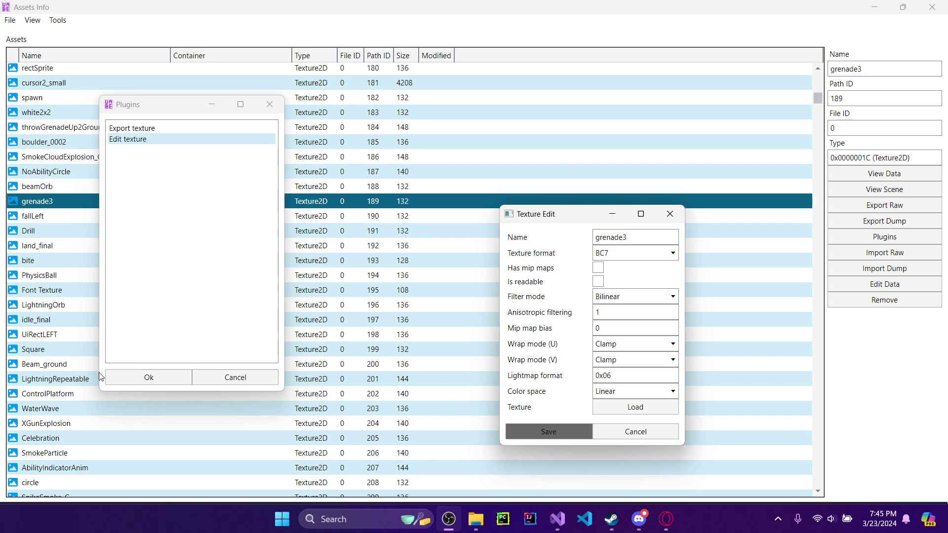
Save the modified sharedassets0.assets file.
click(5, 24)
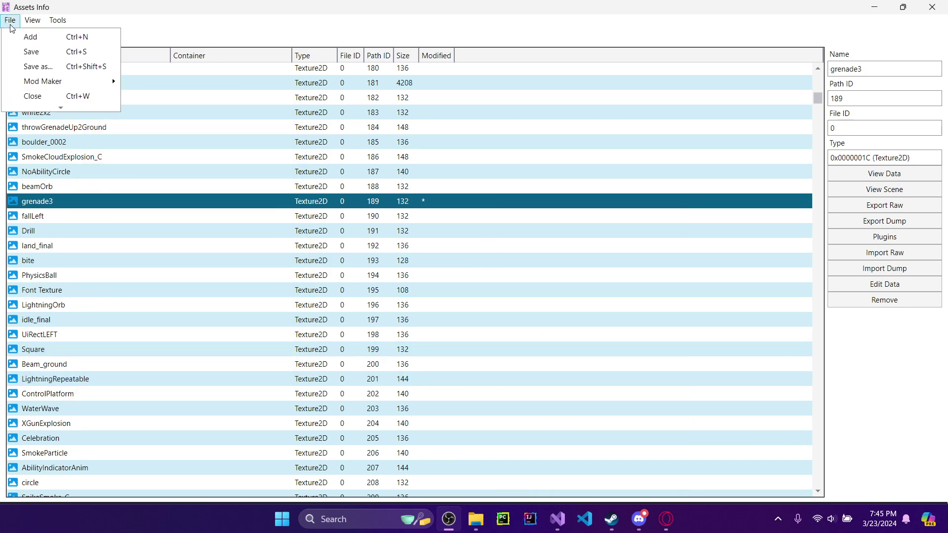
click(15, 50)
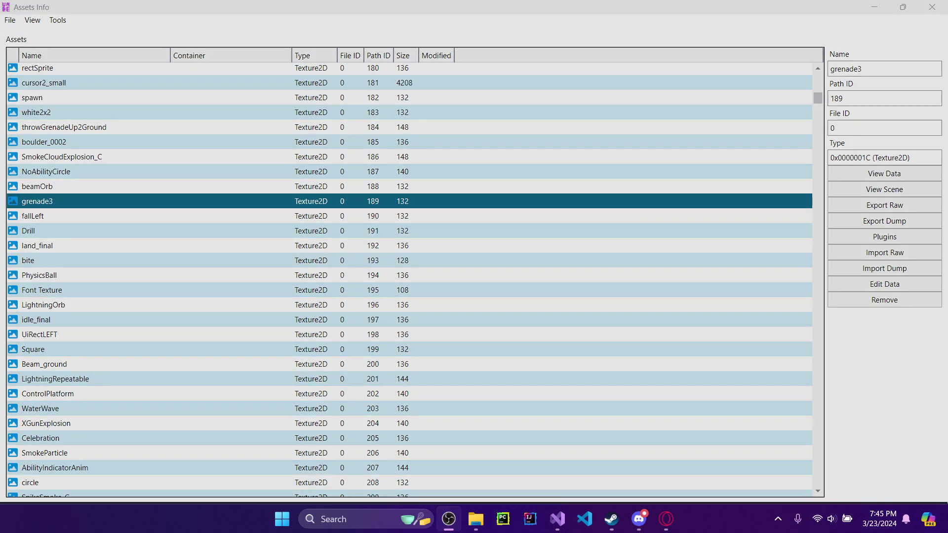
key(alt+Tab)
Launch Bopl Battle from Steam and close both uabea-windows(1) Explorer windows.
click(227, 269)
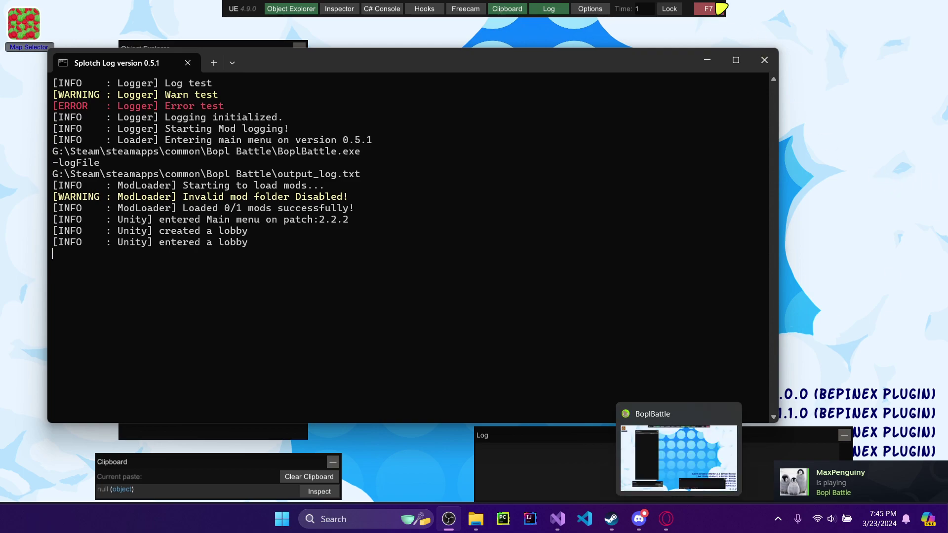
key(alt+Tab)
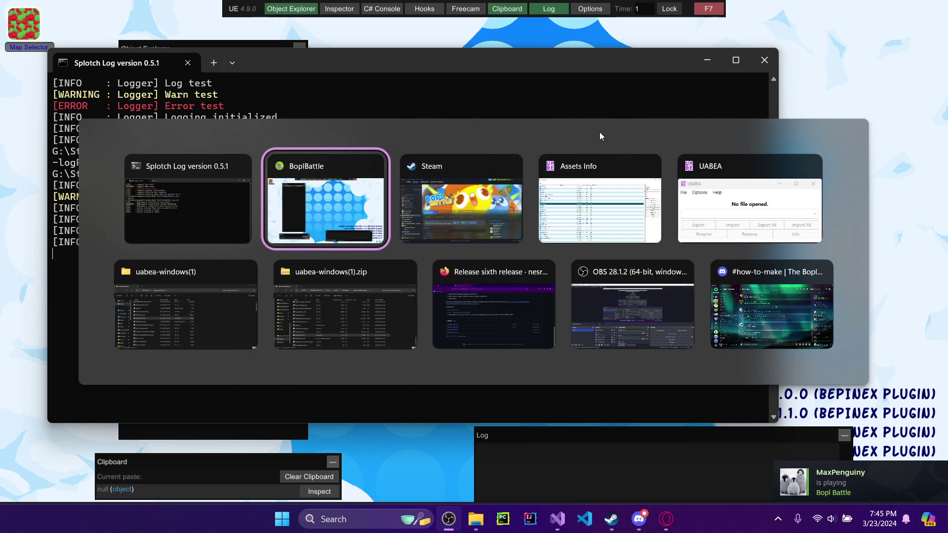
key(alt+Tab)
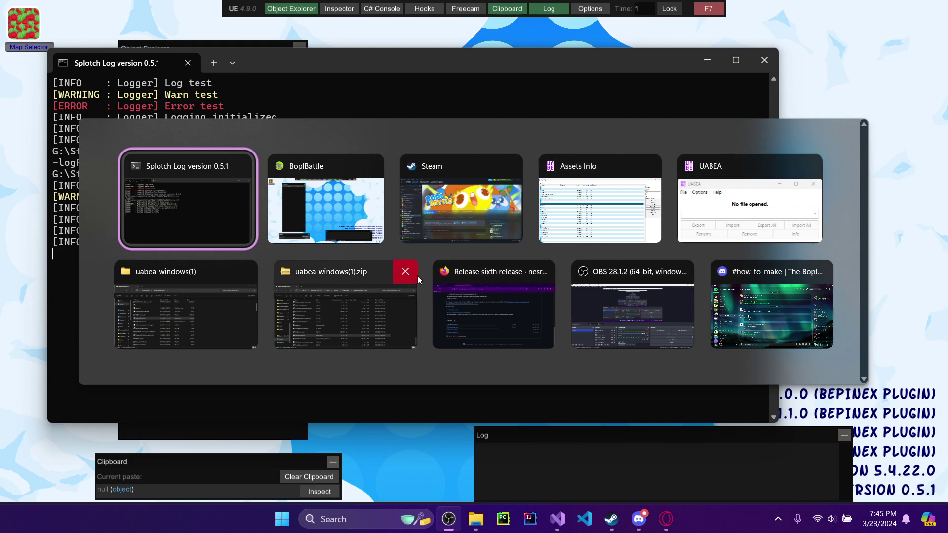
click(407, 271)
click(327, 272)
key(Escape)
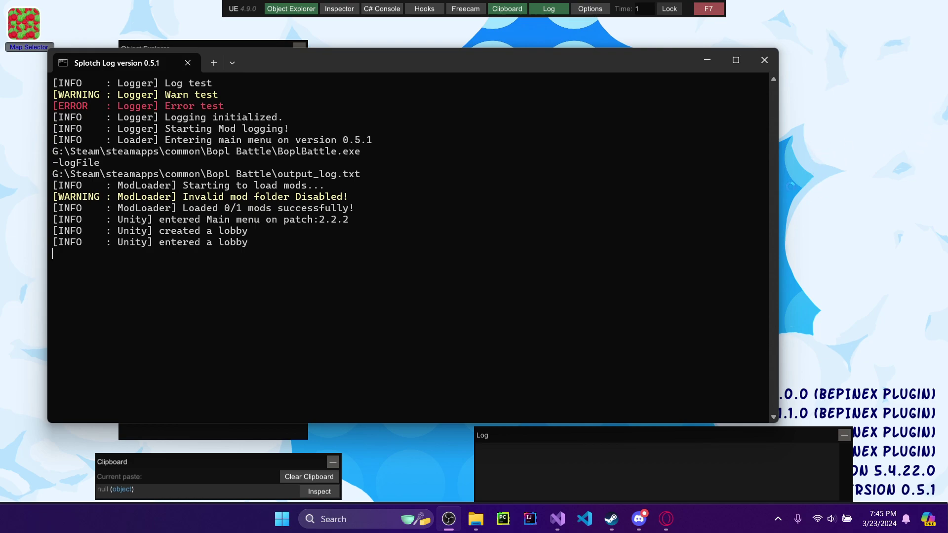
Bring the game forward, hide UnityExplorer, start a local game and join as player one.
click(850, 195)
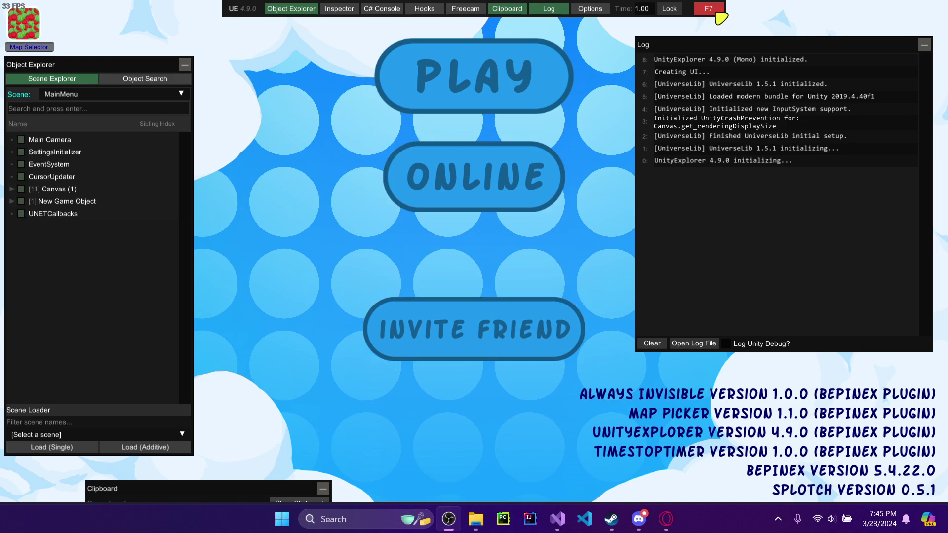
click(715, 11)
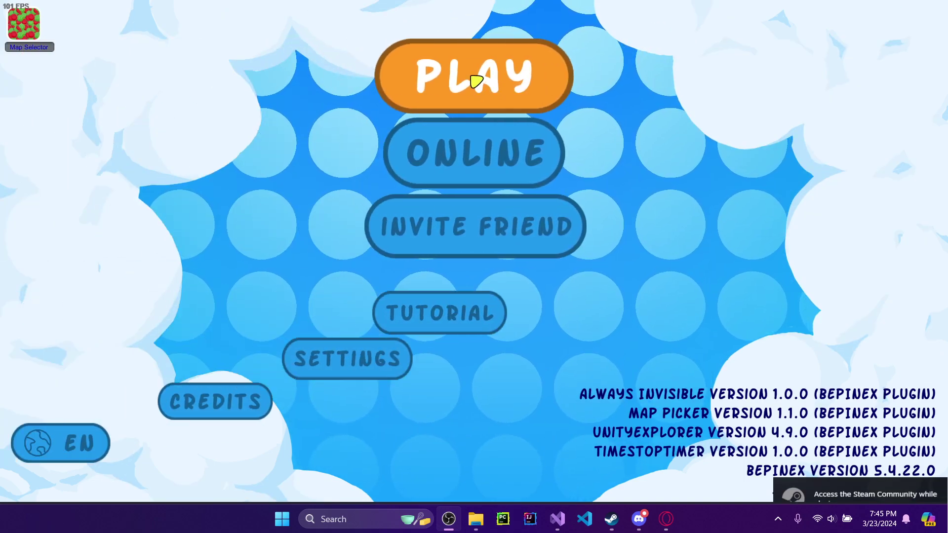
click(476, 81)
click(201, 450)
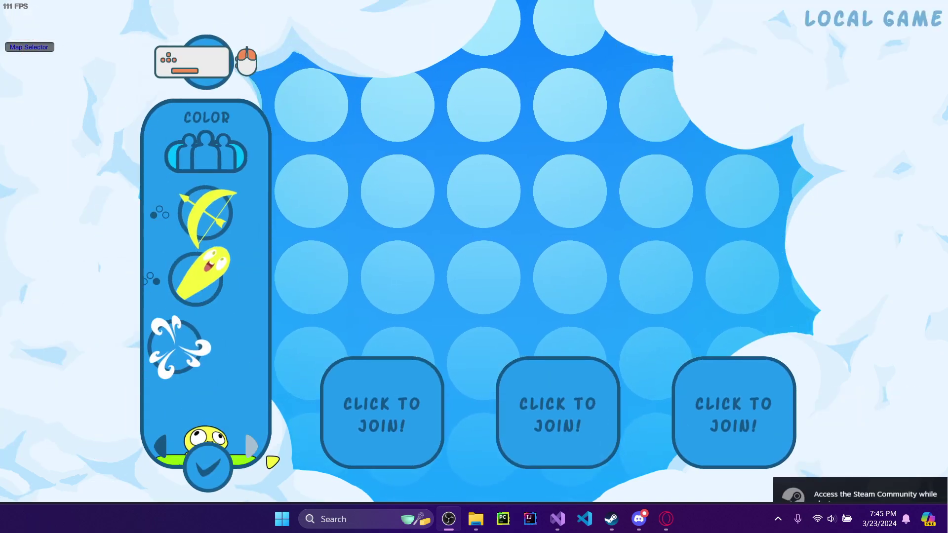
click(252, 446)
Equip the Grenade ability, ready up and start the match.
click(222, 346)
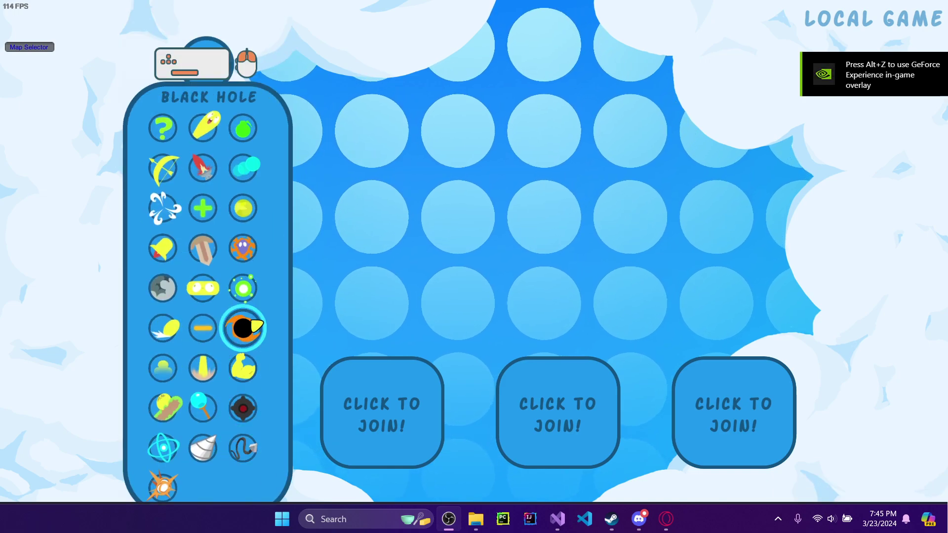
click(243, 129)
click(207, 345)
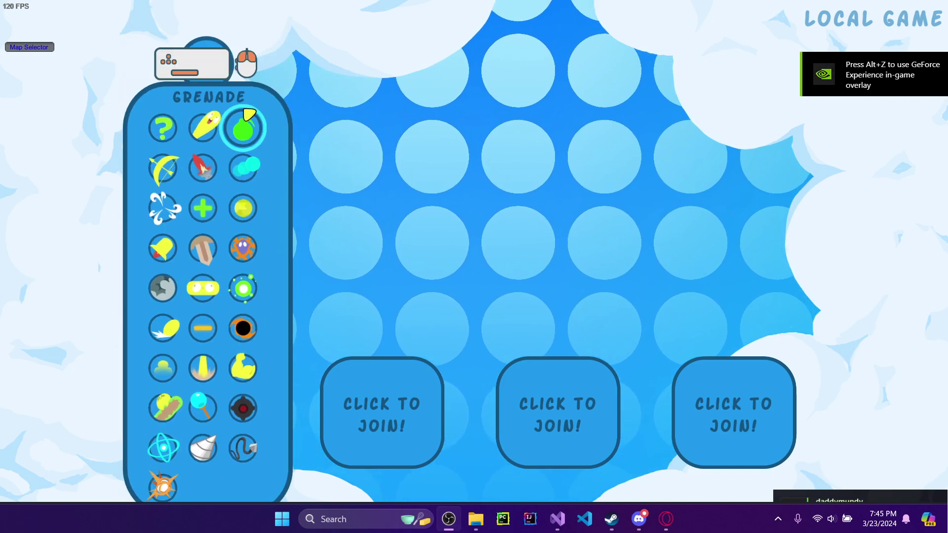
click(243, 128)
click(206, 463)
click(473, 50)
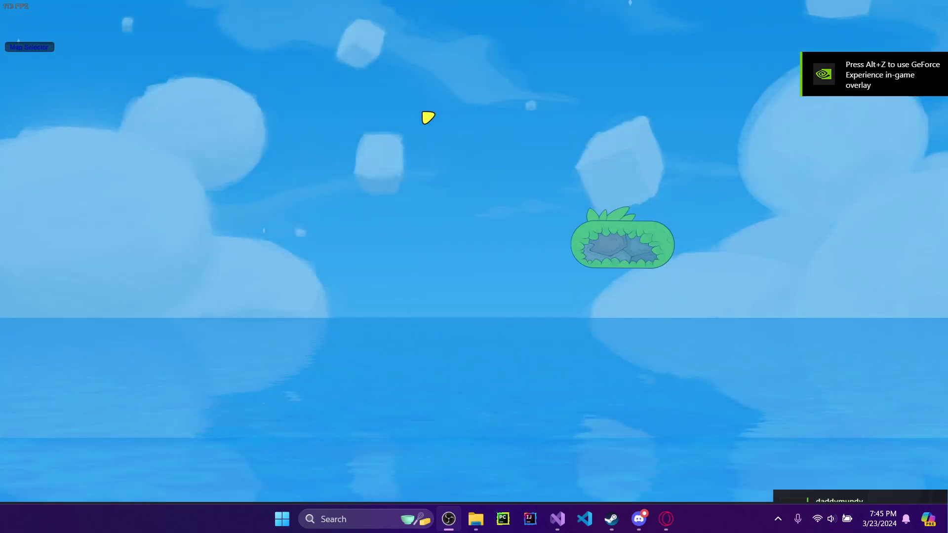